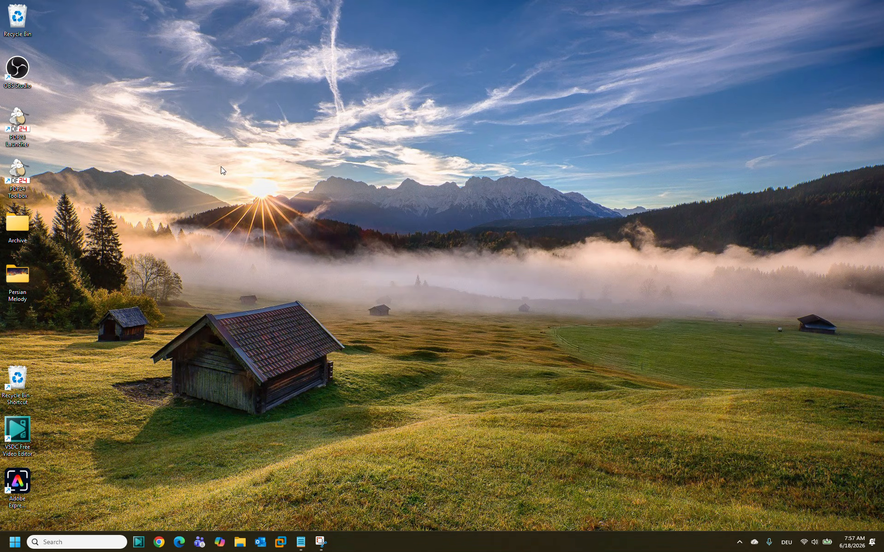
- Open the Suno website in Chrome and go to its song creation page
{"action": "left_click", "coordinate": [159, 543]}
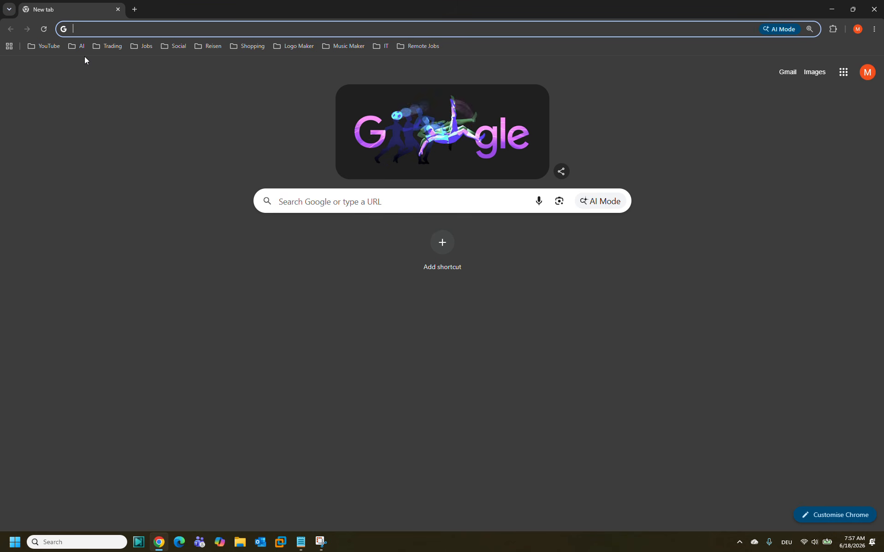
{"action": "type", "text": "suno"}
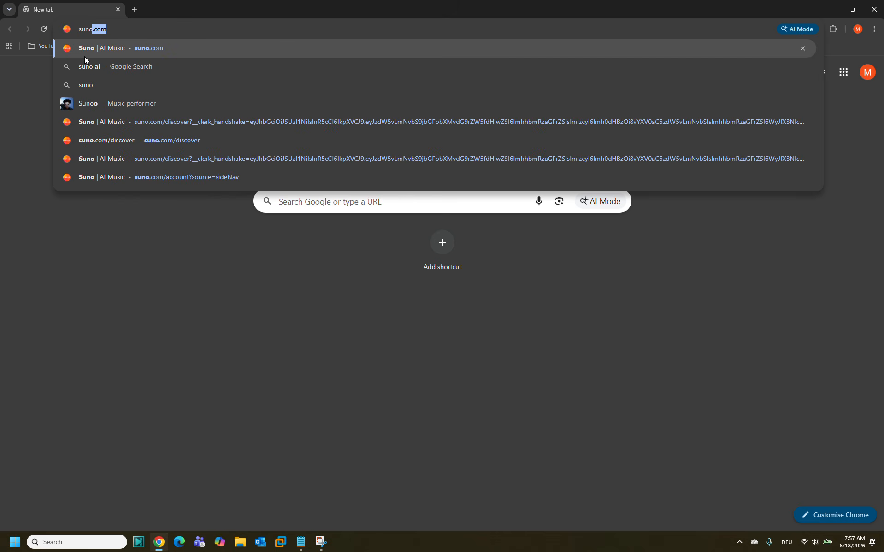
{"action": "key", "text": "Return"}
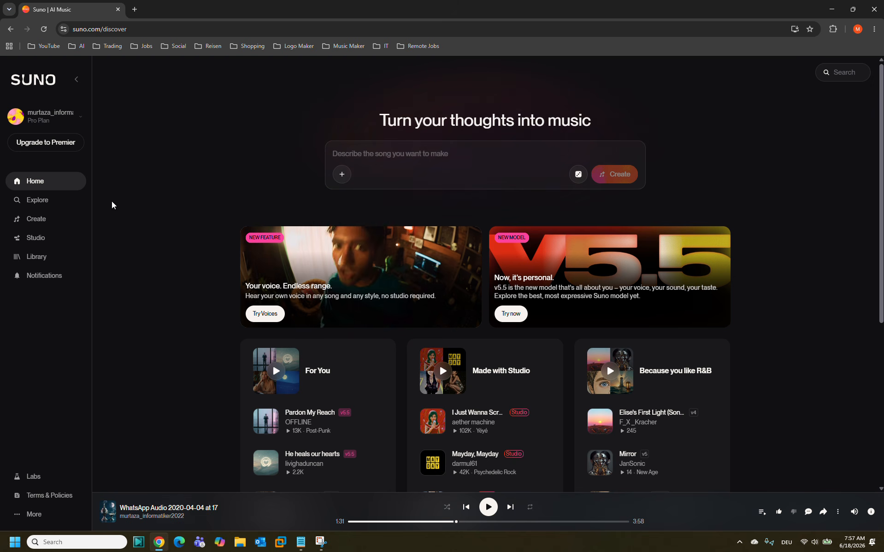
{"action": "left_click", "coordinate": [32, 224]}
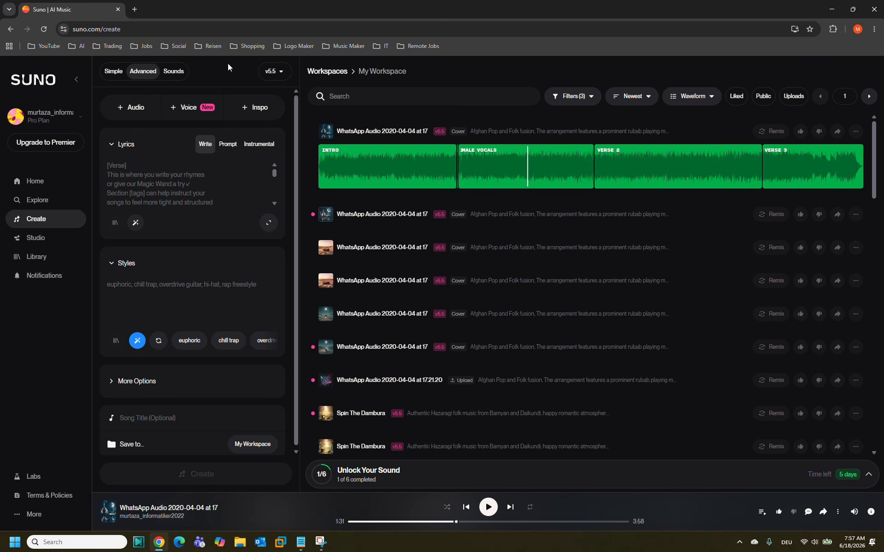
- Use the Advanced song form and set the lyrics to be generated from a prompt
{"action": "left_click", "coordinate": [114, 73]}
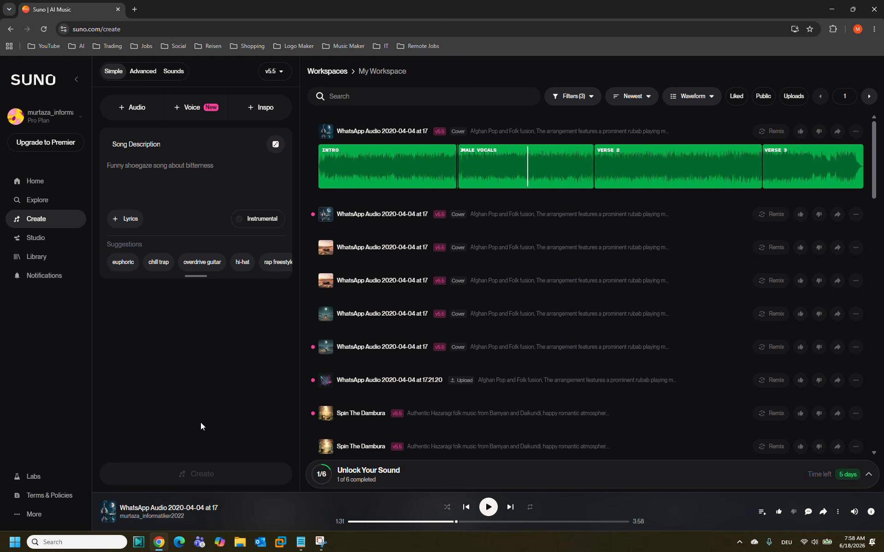
{"action": "left_click", "coordinate": [141, 73]}
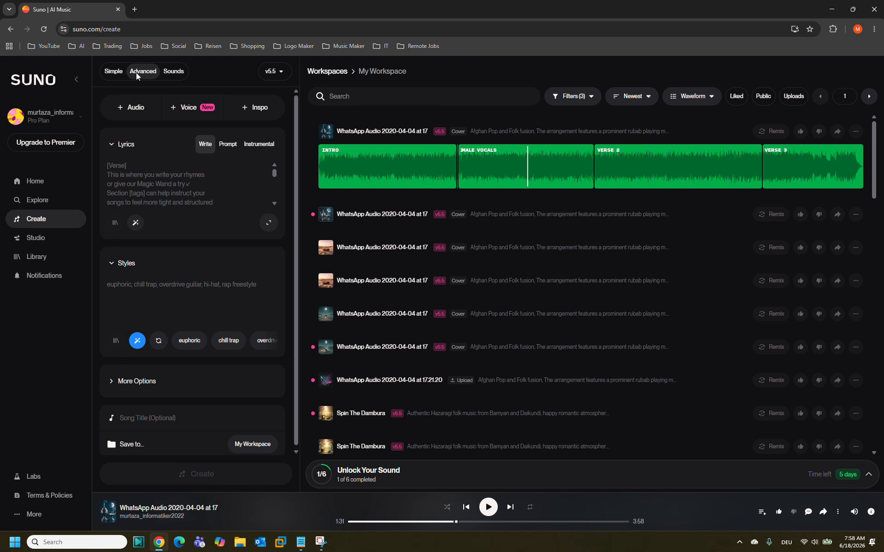
{"action": "left_click", "coordinate": [144, 169]}
{"action": "left_click", "coordinate": [223, 153]}
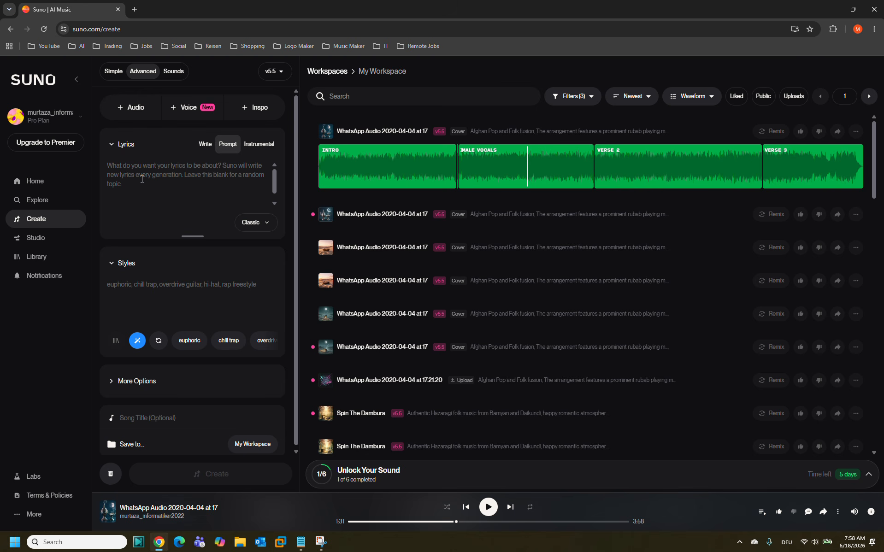
- Expand the additional song options and review the vocal gender, weirdness and style influence settings
{"action": "left_click", "coordinate": [137, 288]}
{"action": "left_click", "coordinate": [131, 387]}
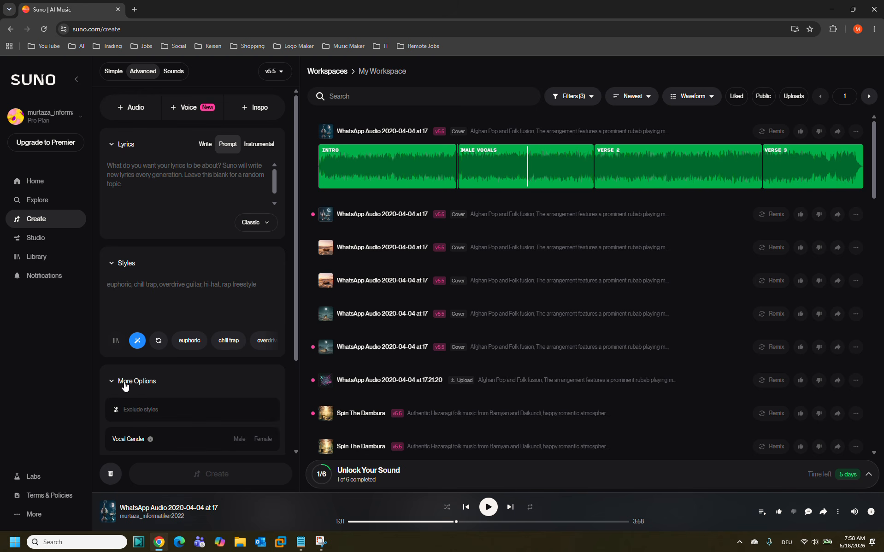
{"action": "scroll", "coordinate": [129, 386], "scroll_direction": "down", "scroll_amount": 1}
{"action": "scroll", "coordinate": [130, 385], "scroll_direction": "down", "scroll_amount": 2}
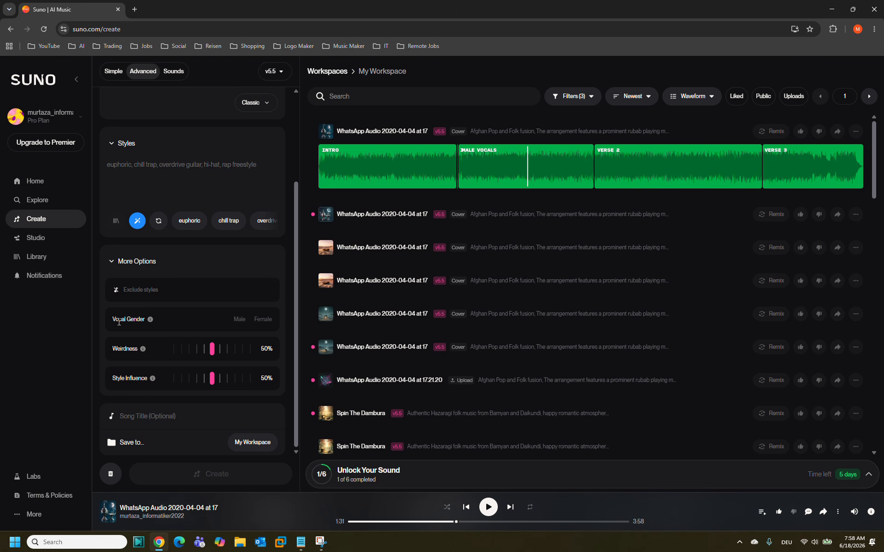
{"action": "left_click_drag", "start_coordinate": [113, 319], "coordinate": [146, 319]}
- Copy the opening paragraph describing the joyful English love song from the Notepad notes into the Suno lyrics prompt
{"action": "left_click", "coordinate": [301, 543]}
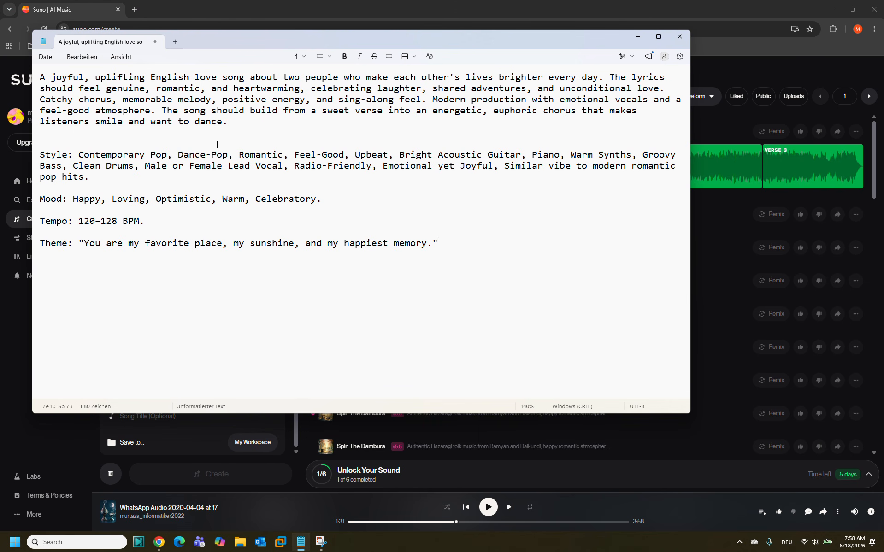
{"action": "left_click_drag", "start_coordinate": [228, 123], "coordinate": [37, 76]}
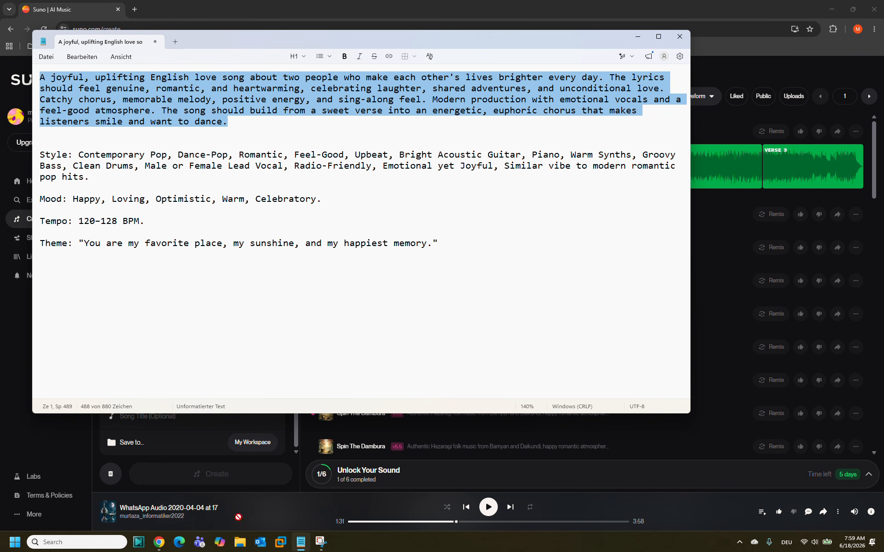
{"action": "left_click", "coordinate": [213, 444]}
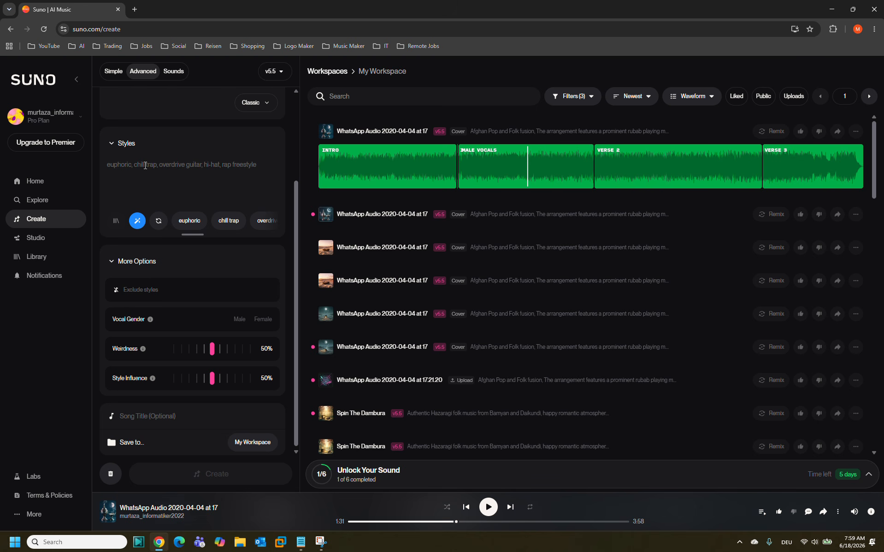
{"action": "scroll", "coordinate": [146, 165], "scroll_direction": "up", "scroll_amount": 3}
{"action": "left_click", "coordinate": [131, 169]}
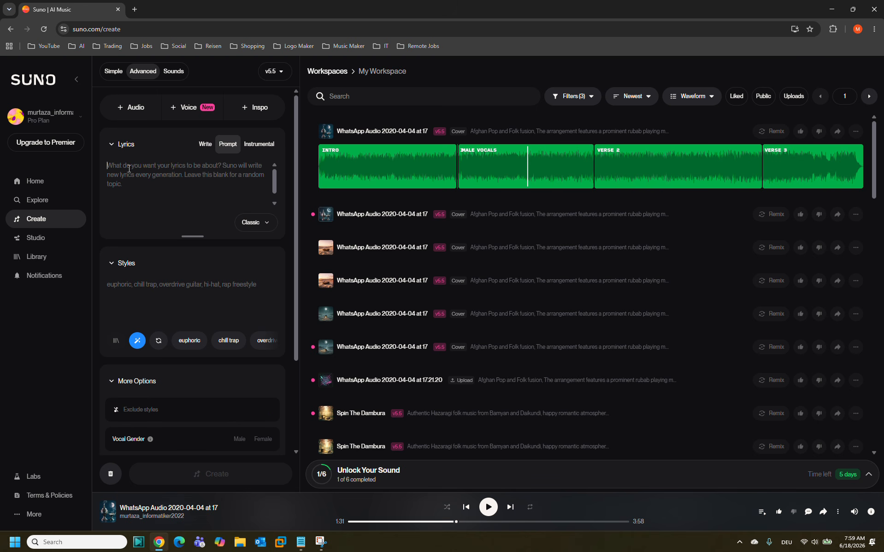
{"action": "key", "text": "ctrl+v"}
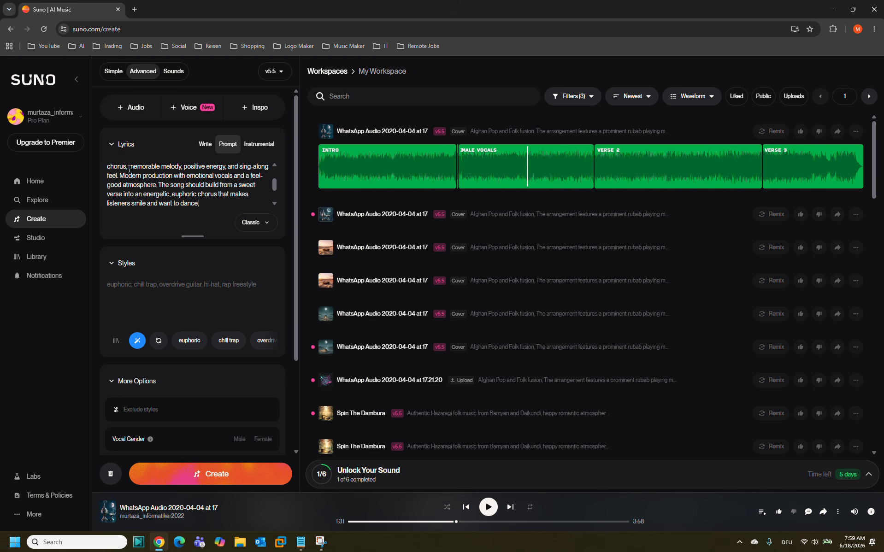
- Copy the style, mood, tempo and theme lines from the Notepad notes into the Suno song's styles description
{"action": "left_click", "coordinate": [301, 541]}
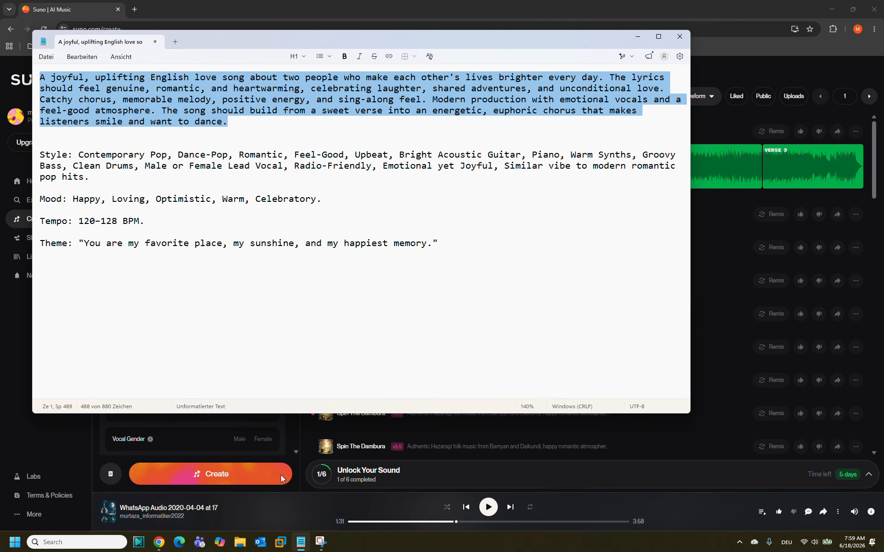
{"action": "left_click_drag", "start_coordinate": [441, 245], "coordinate": [33, 156]}
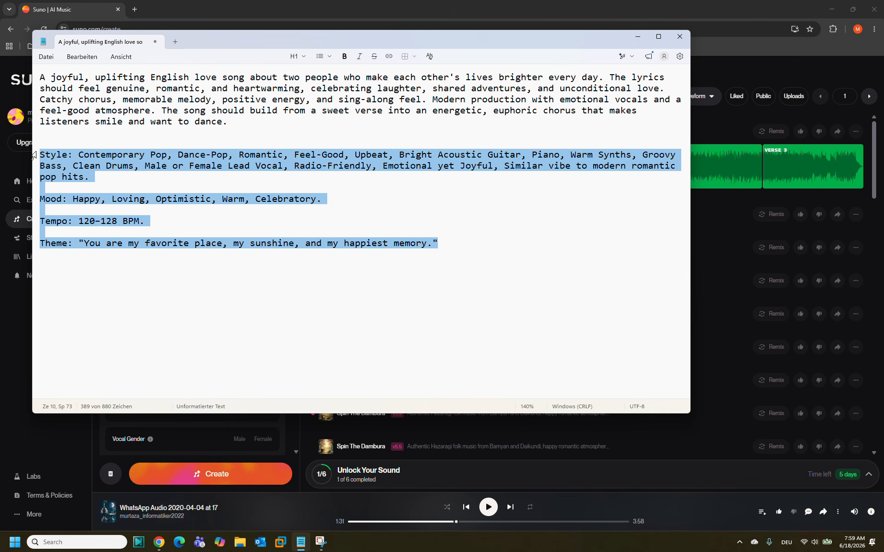
{"action": "left_click", "coordinate": [226, 426]}
{"action": "left_click", "coordinate": [141, 278]}
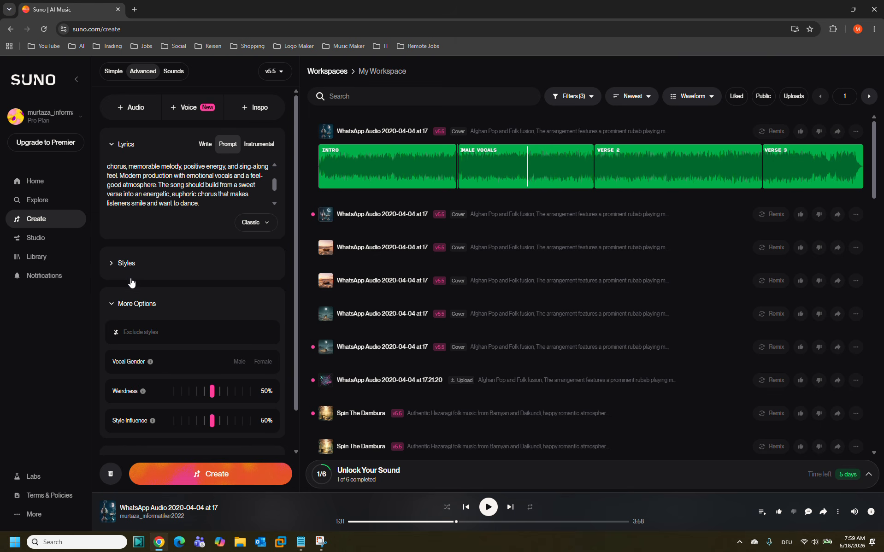
{"action": "left_click", "coordinate": [128, 270]}
{"action": "left_click", "coordinate": [119, 285]}
{"action": "key", "text": "ctrl+v"}
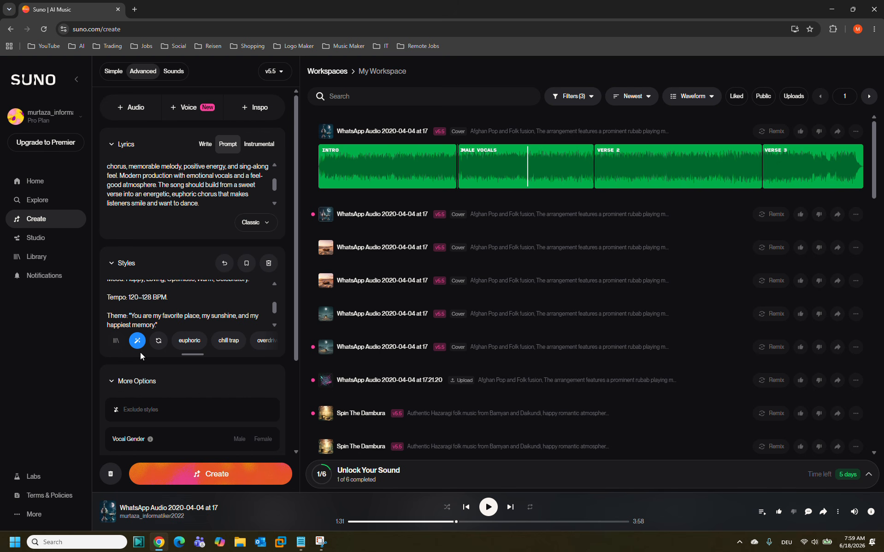
- Generate the song with a Female vocal gender and the title "Love song"
{"action": "scroll", "coordinate": [141, 356], "scroll_direction": "down", "scroll_amount": 3}
{"action": "left_click", "coordinate": [263, 320]}
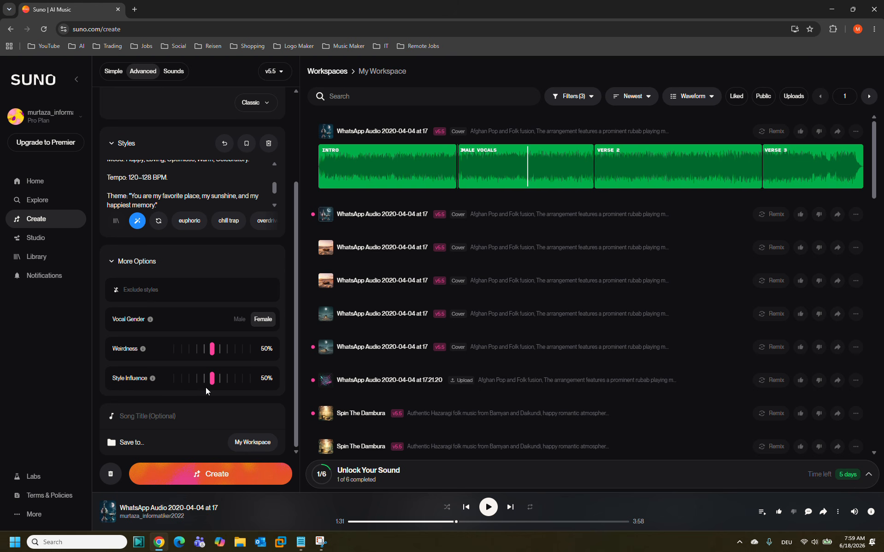
{"action": "left_click", "coordinate": [137, 418]}
{"action": "type", "text": "Love song"}
{"action": "left_click", "coordinate": [193, 478]}
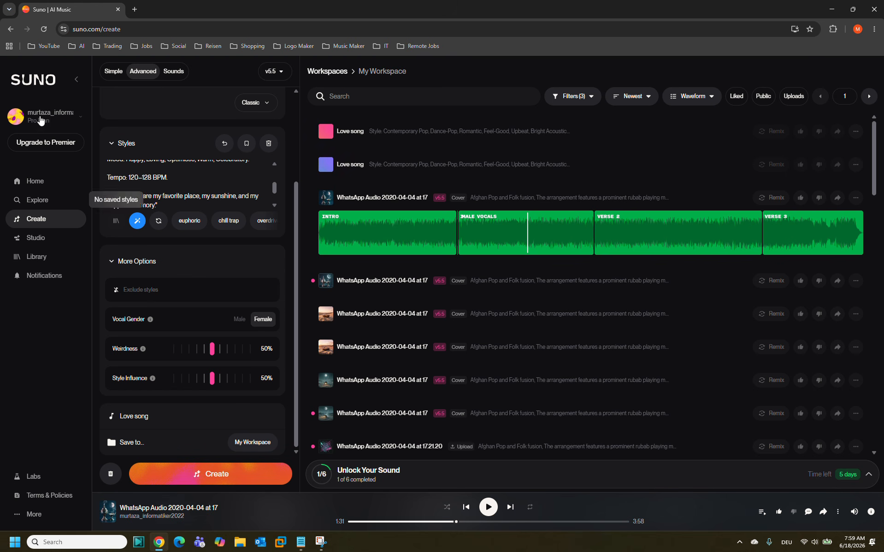
{"action": "left_click_drag", "start_coordinate": [101, 29], "coordinate": [69, 33]}
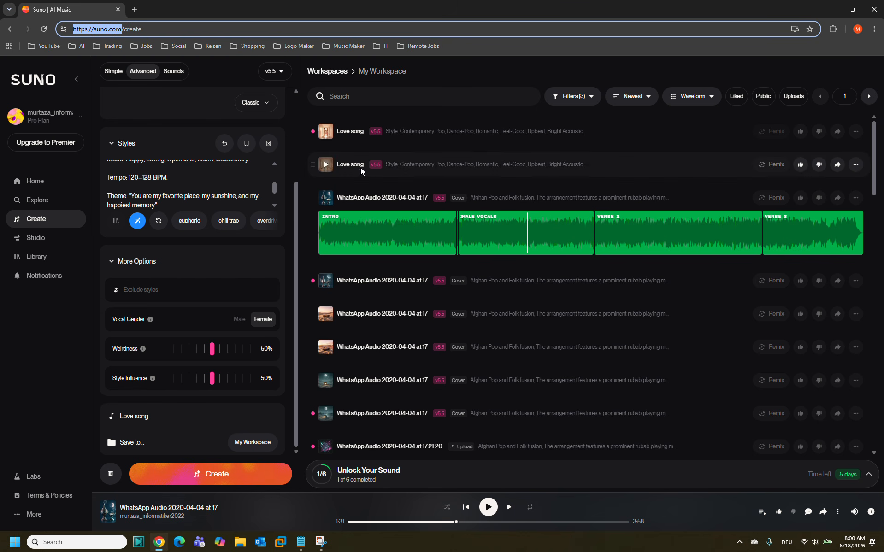
- Listen to parts of both generated "Love song" versions and view the song's details with its lyrics
{"action": "left_click", "coordinate": [327, 165]}
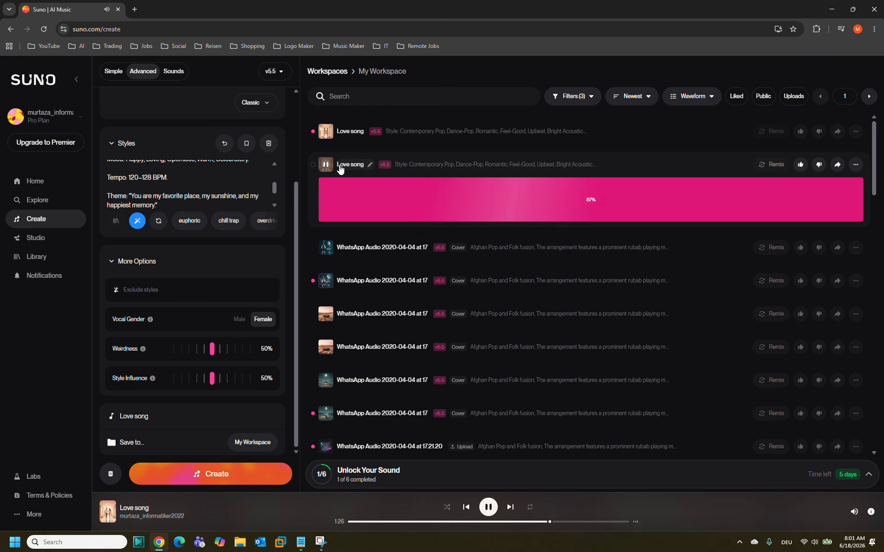
{"action": "left_click", "coordinate": [325, 132]}
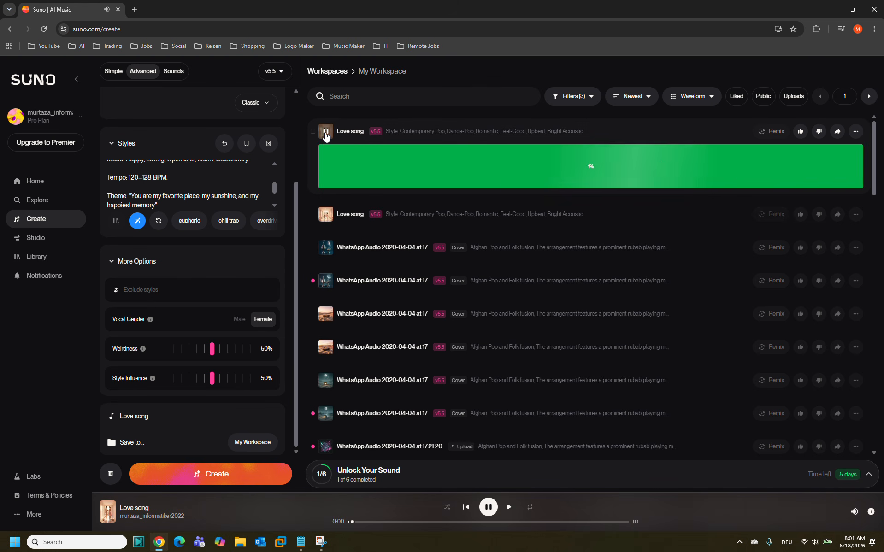
{"action": "left_click", "coordinate": [385, 521]}
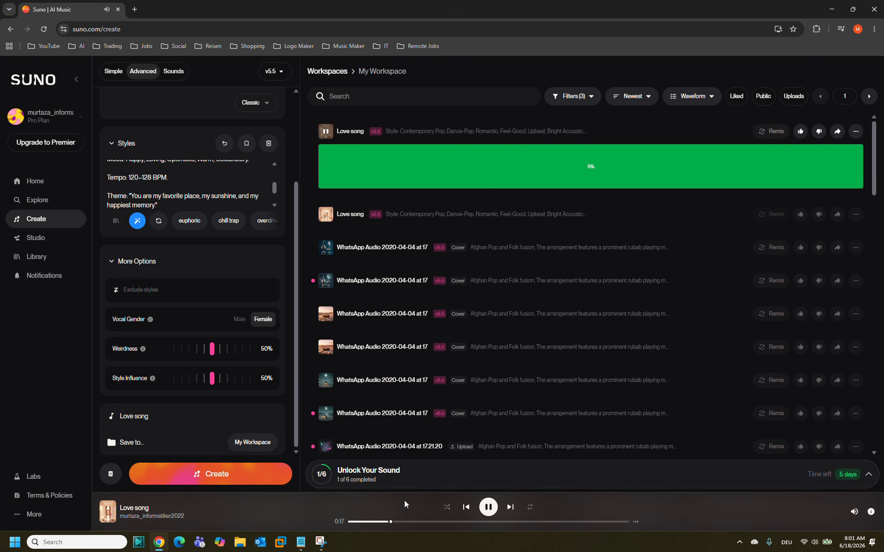
{"action": "left_click", "coordinate": [477, 212]}
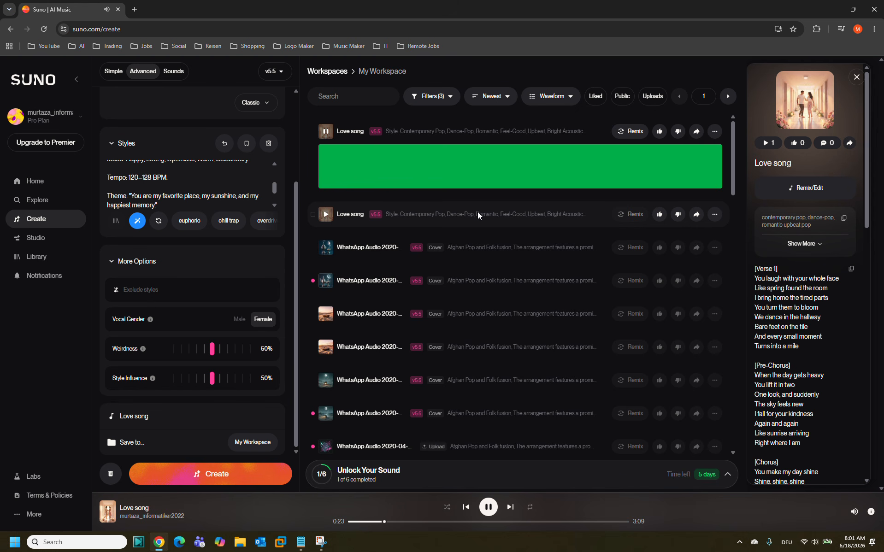
{"action": "left_click", "coordinate": [326, 214]}
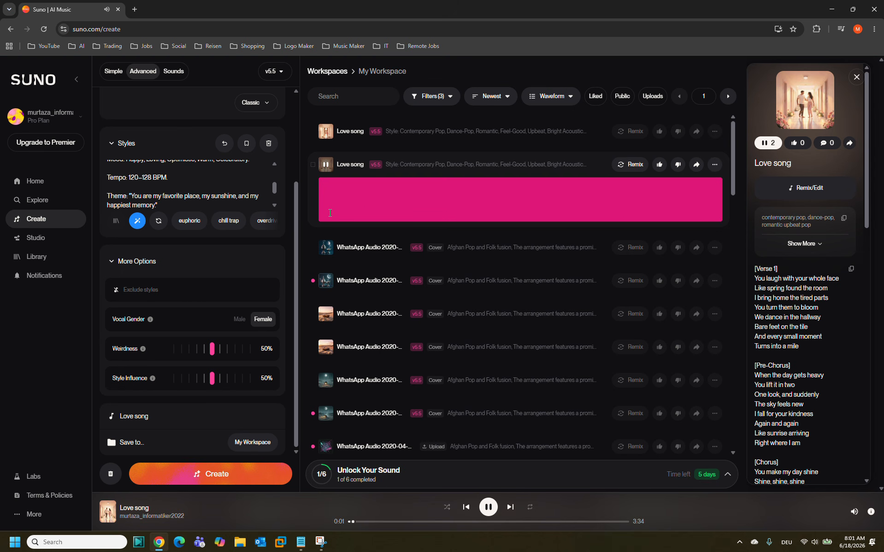
{"action": "left_click", "coordinate": [326, 165]}
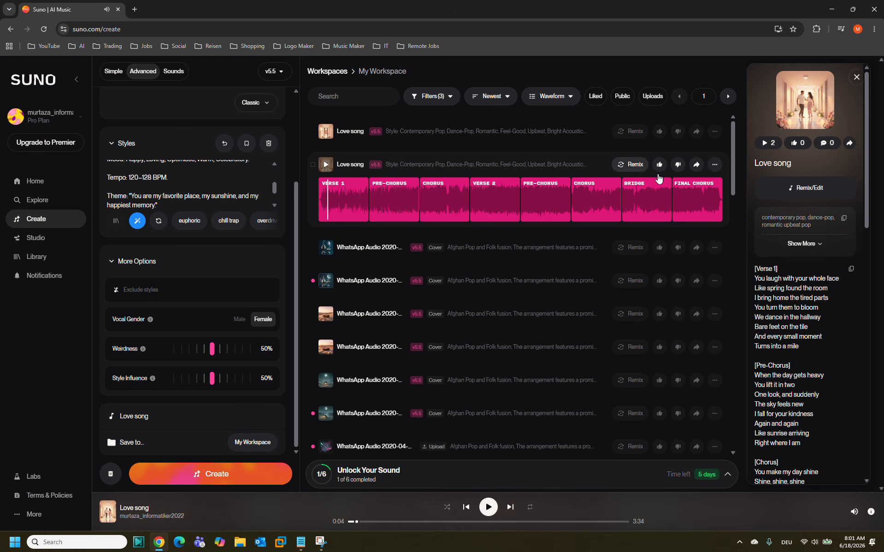
- Download the second listed "Love song" version as MP3 audio
{"action": "left_click", "coordinate": [714, 166]}
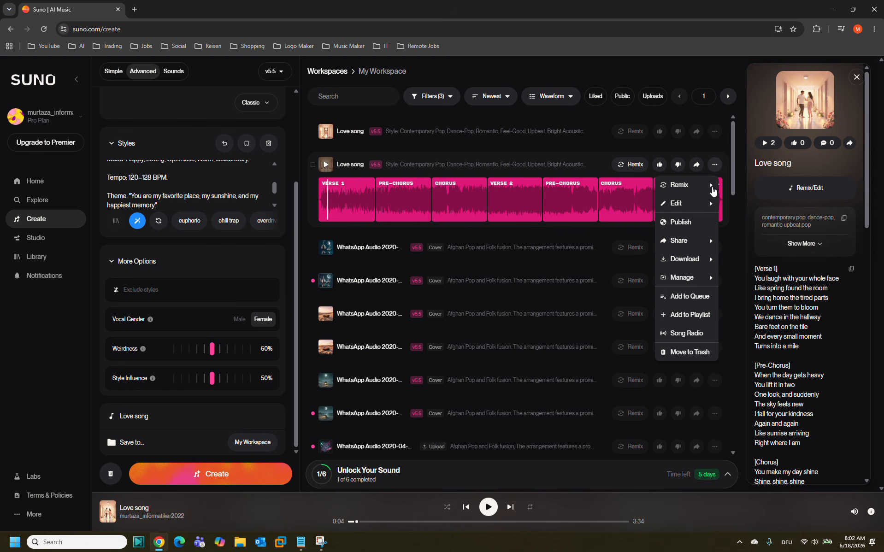
{"action": "mouse_move", "coordinate": [682, 263]}
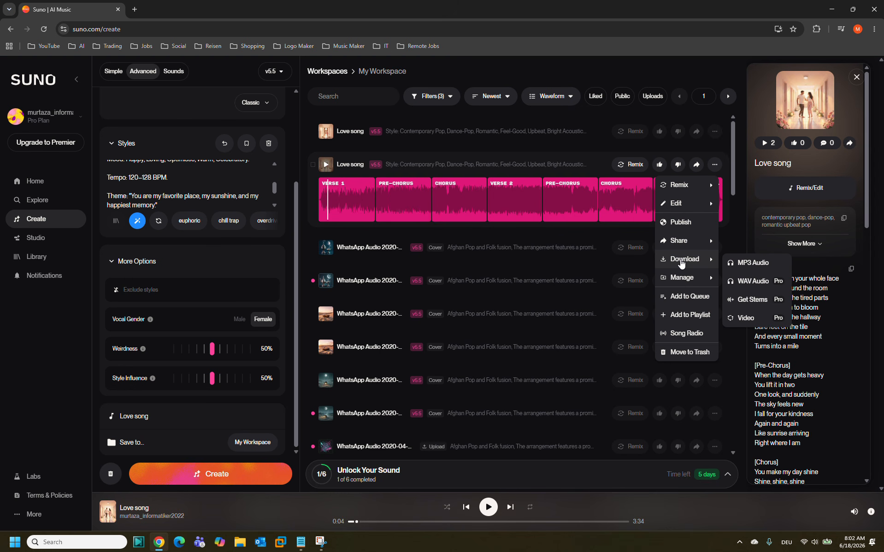
{"action": "left_click", "coordinate": [750, 266]}
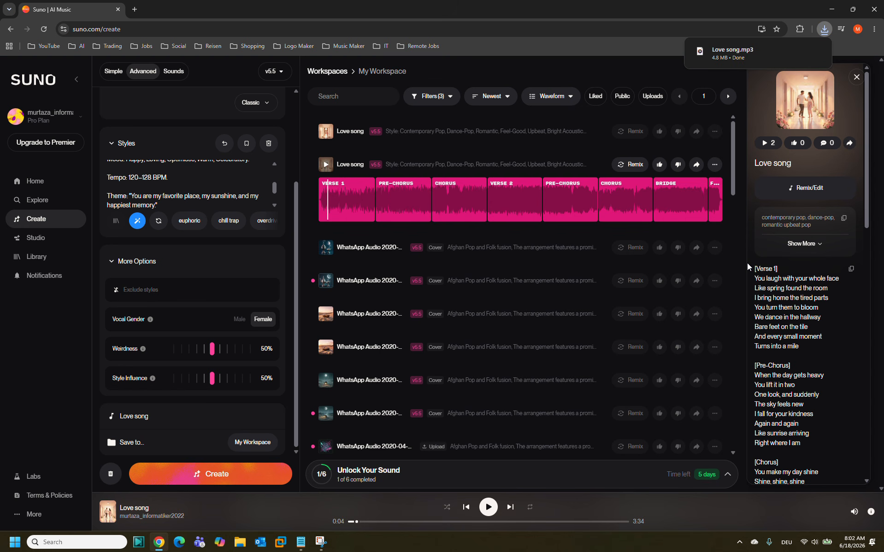
{"action": "mouse_move", "coordinate": [722, 64]}
{"action": "left_click_drag", "start_coordinate": [644, 520], "coordinate": [631, 521]}
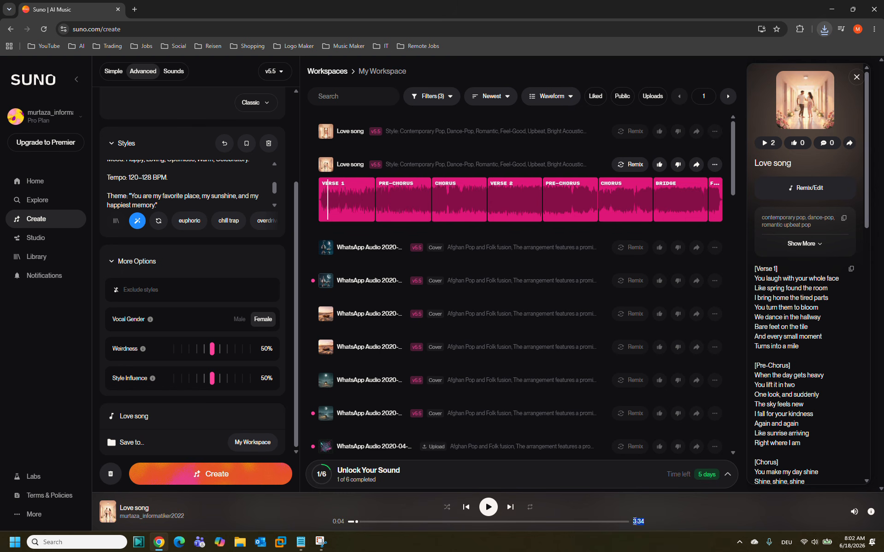